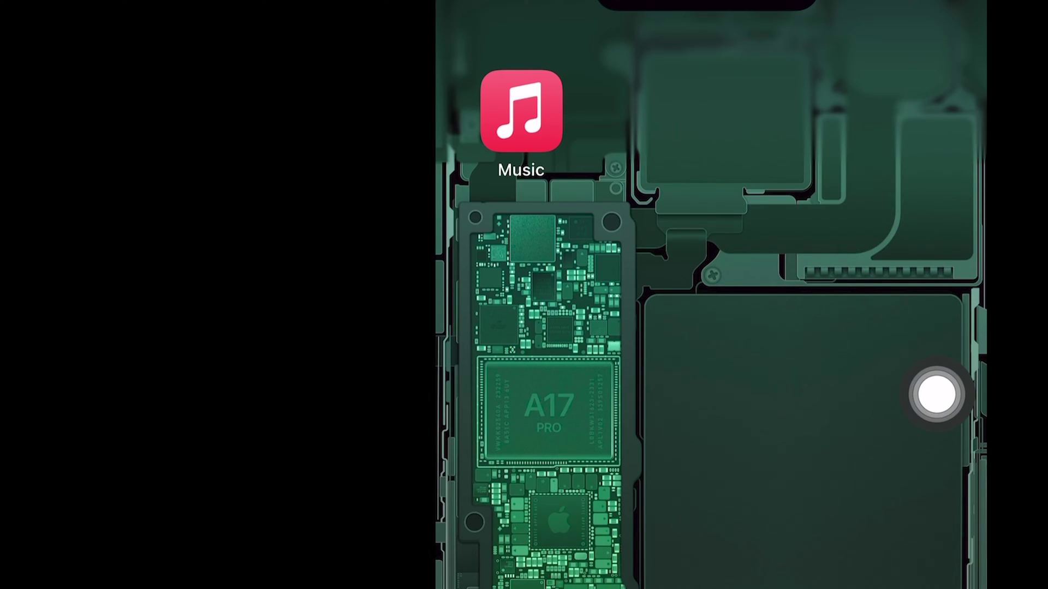
- Open the AssistiveTouch menu on the iPhone and move its floating button
click(937, 394)
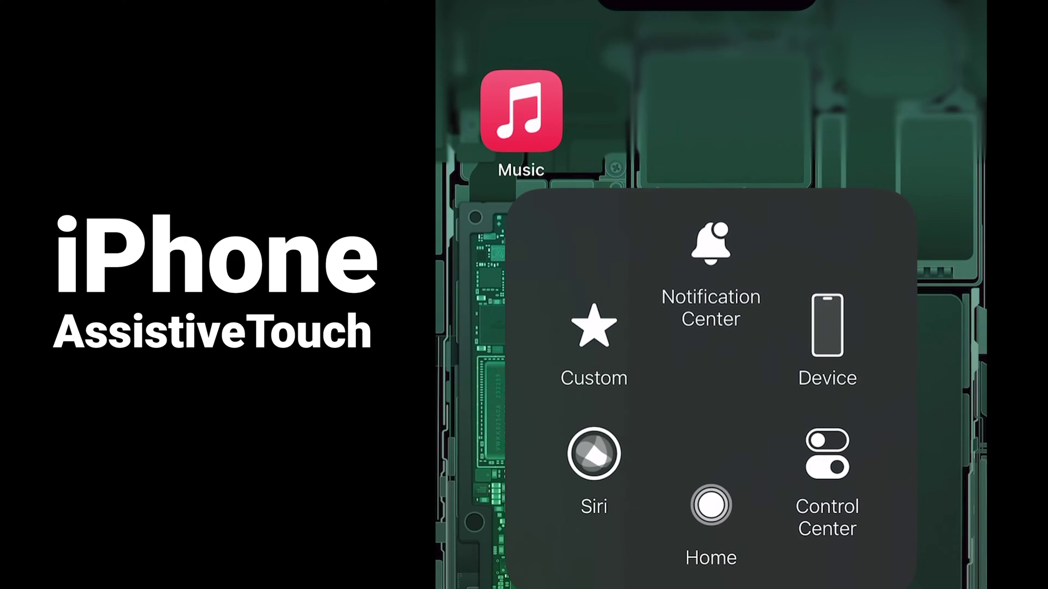
drag(935, 392, 580, 232)
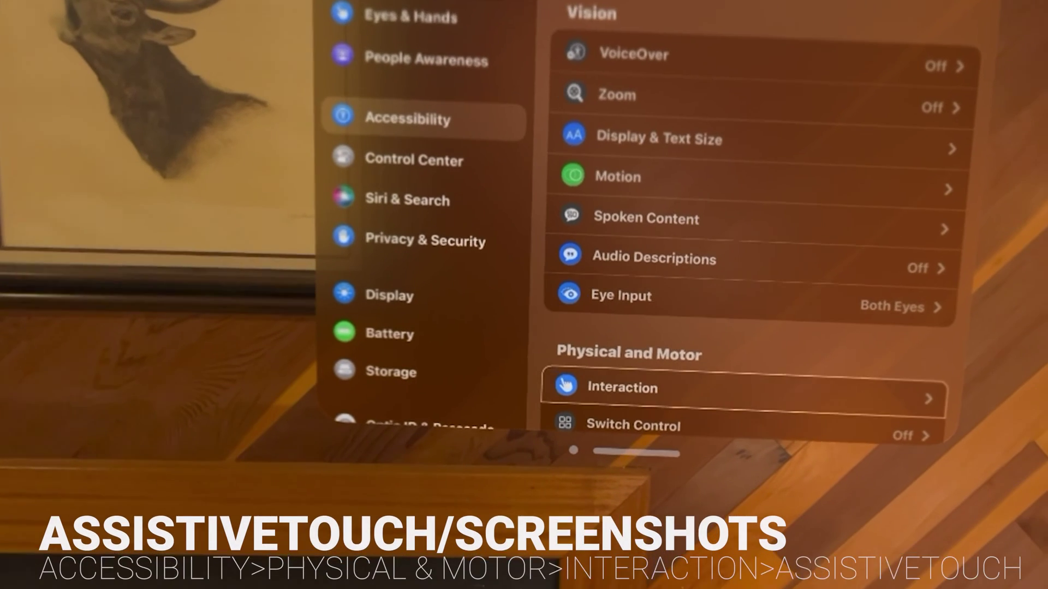
- Open the Interaction settings under Physical and Motor, and expand the floating AssistiveTouch menu on the headset
scroll(699, 246, down, 5)
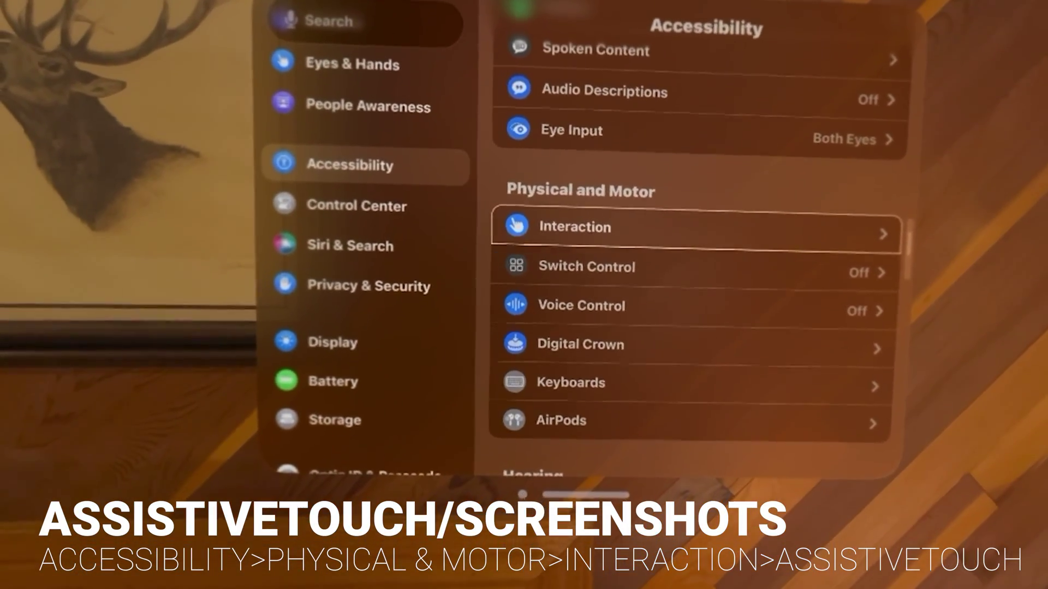
click(567, 226)
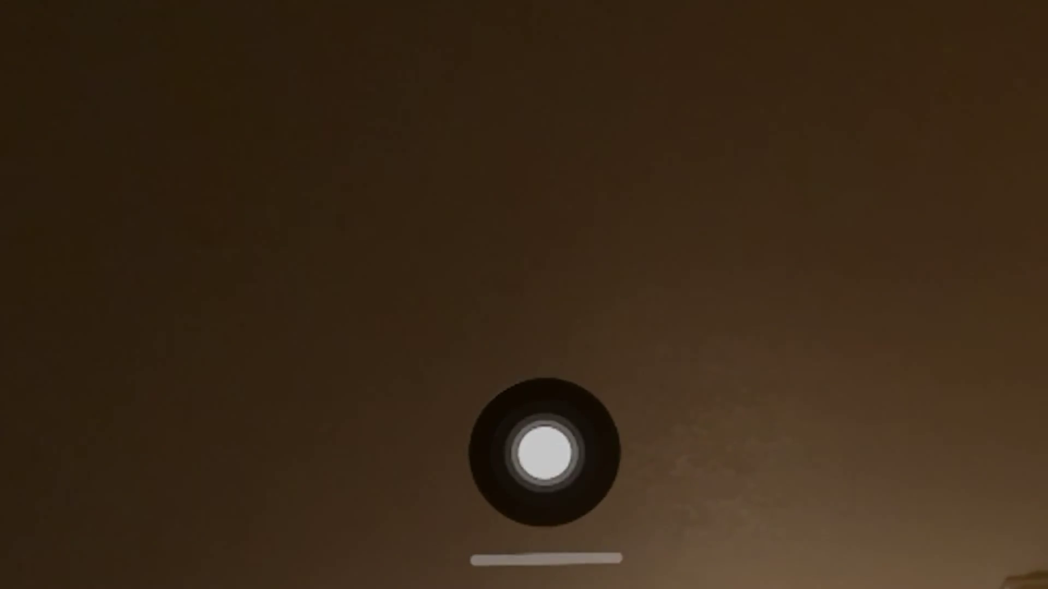
click(545, 453)
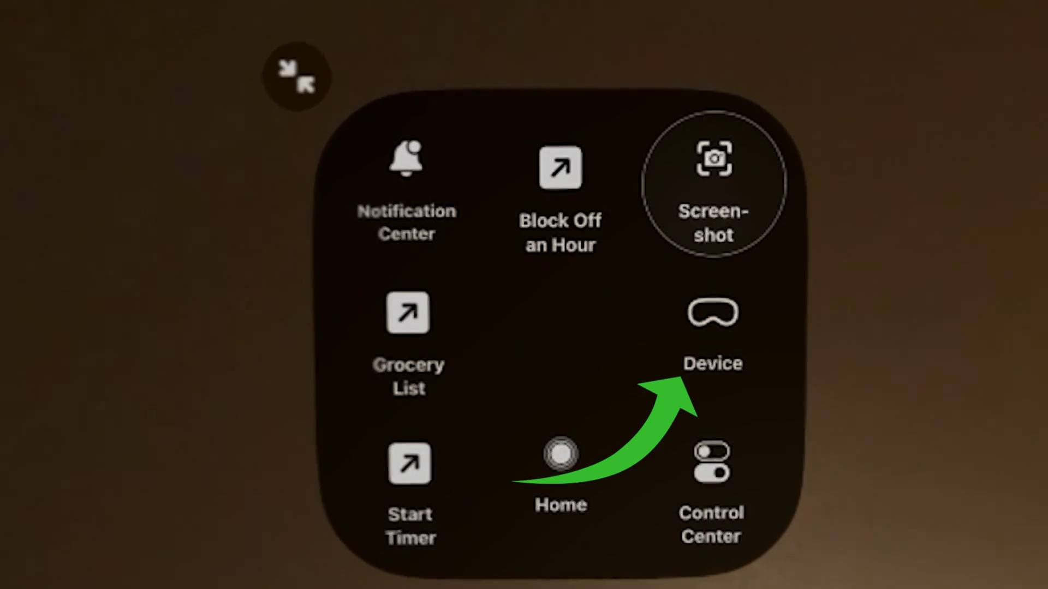
click(612, 283)
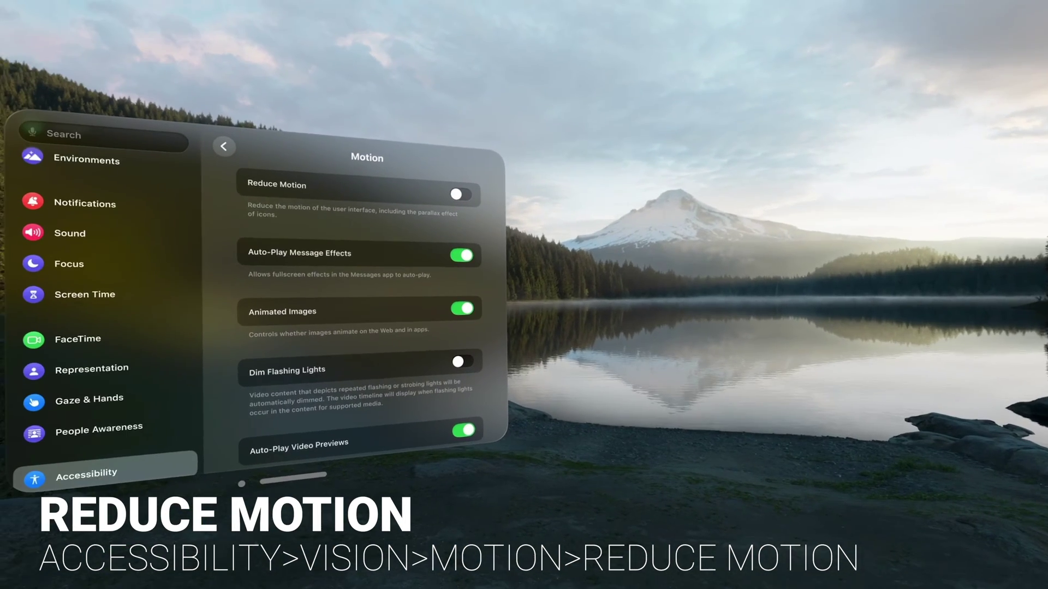
- Turn on Reduce Motion in the Motion section of the Accessibility settings
click(461, 194)
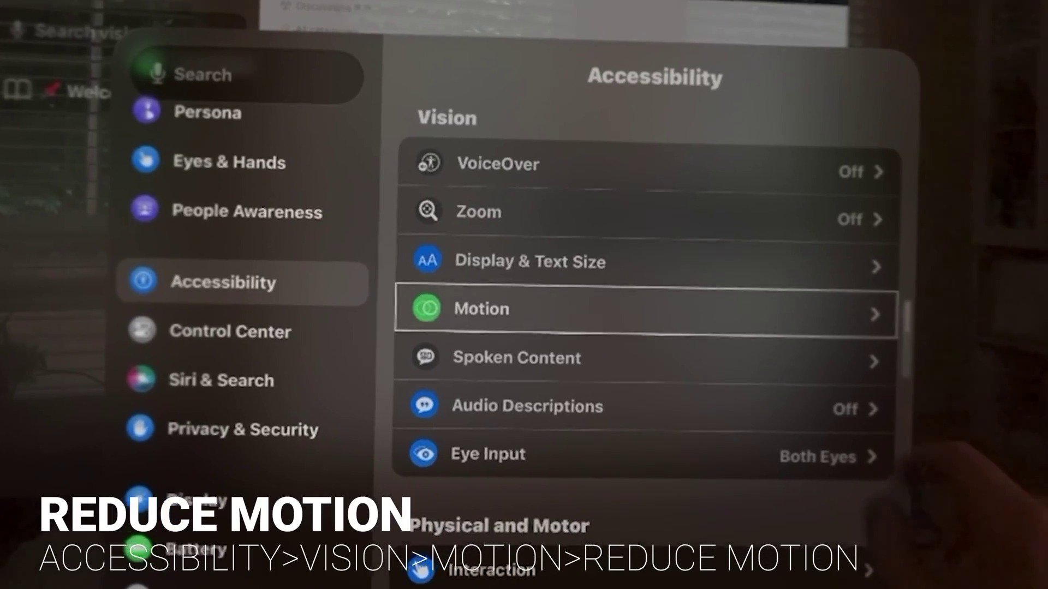
click(459, 283)
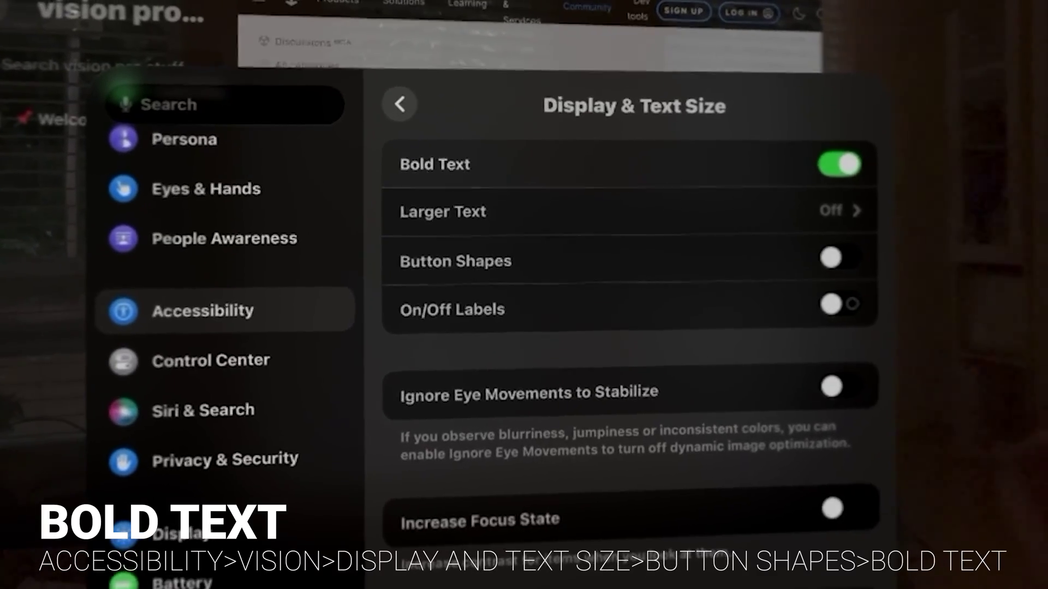
- Try a larger preferred reading size with Larger Accessibility Sizes, close to the maximum, in the Larger Text settings
scroll(633, 355, down, 1)
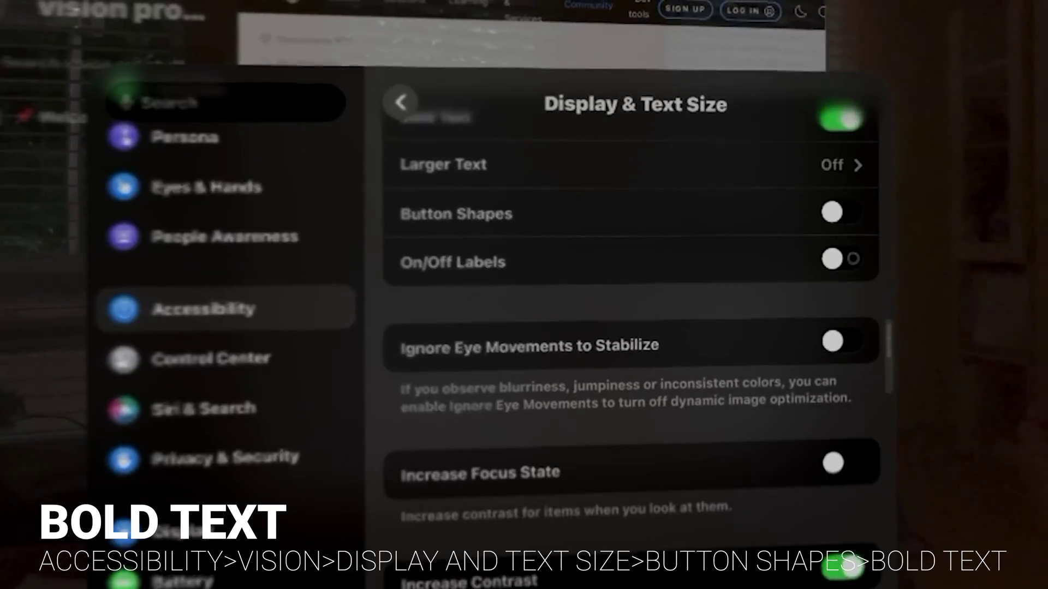
scroll(633, 355, up, 1)
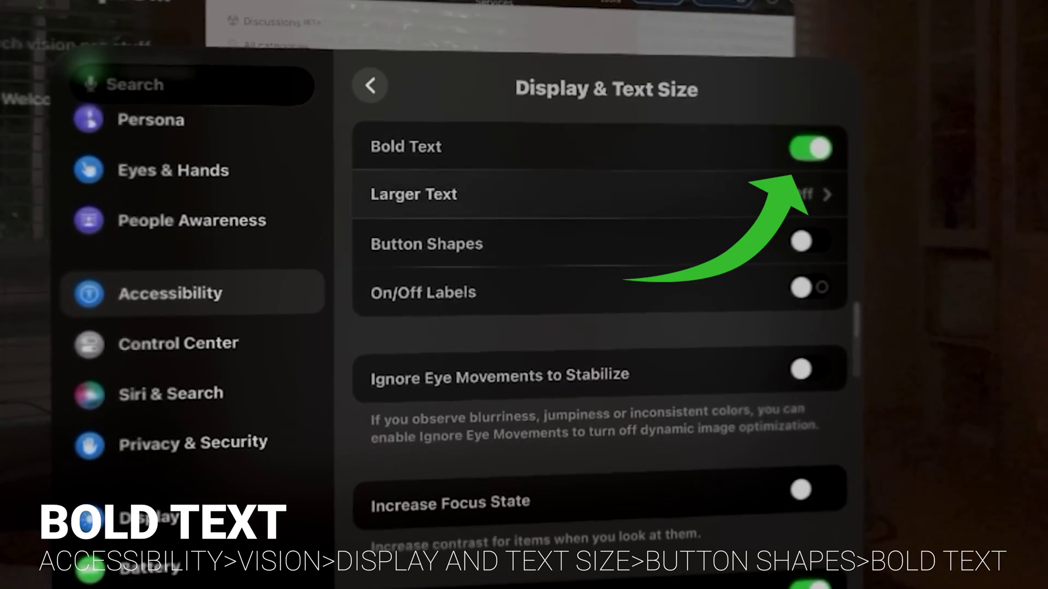
click(598, 191)
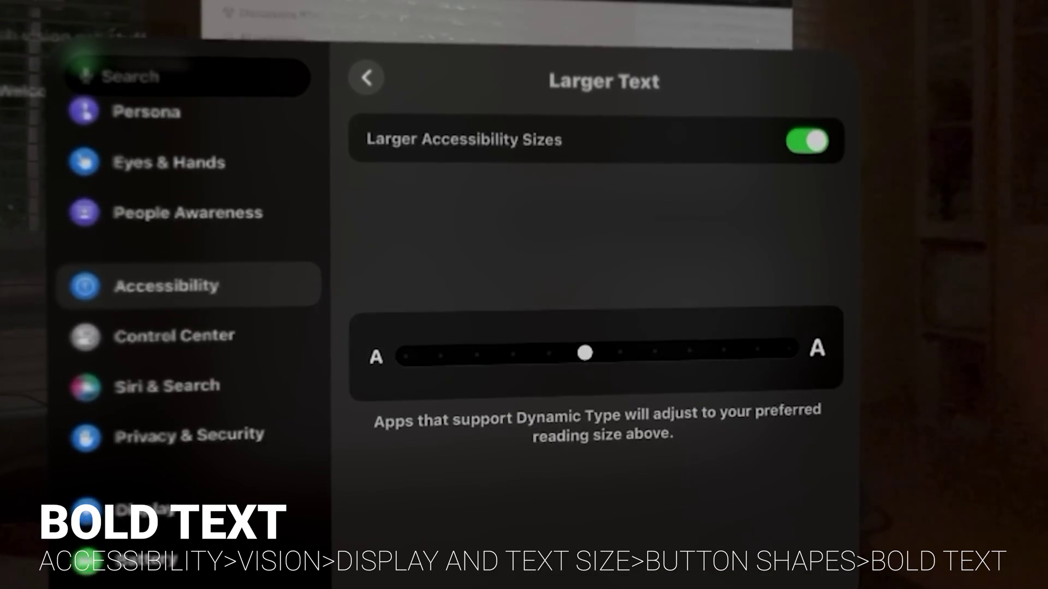
drag(603, 347, 784, 340)
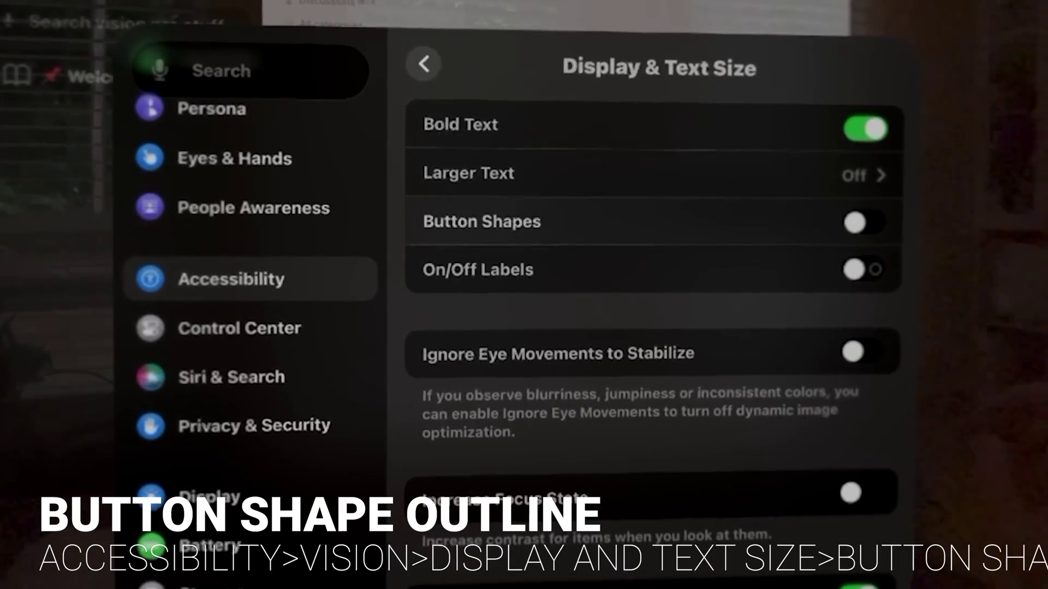
- Turn on Button Shapes and On/Off Labels in the Display & Text Size settings
click(846, 224)
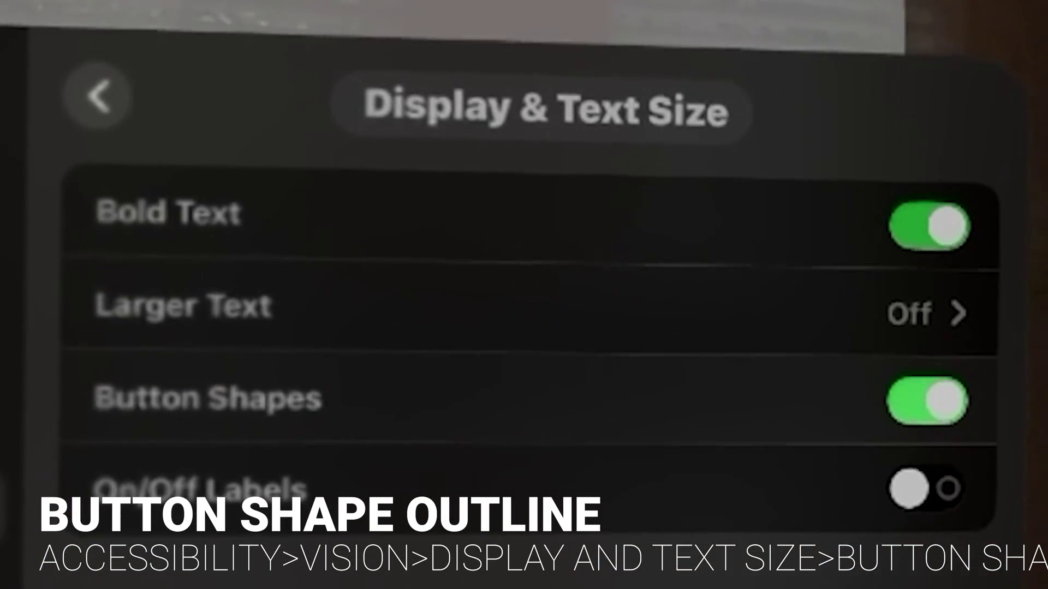
click(929, 405)
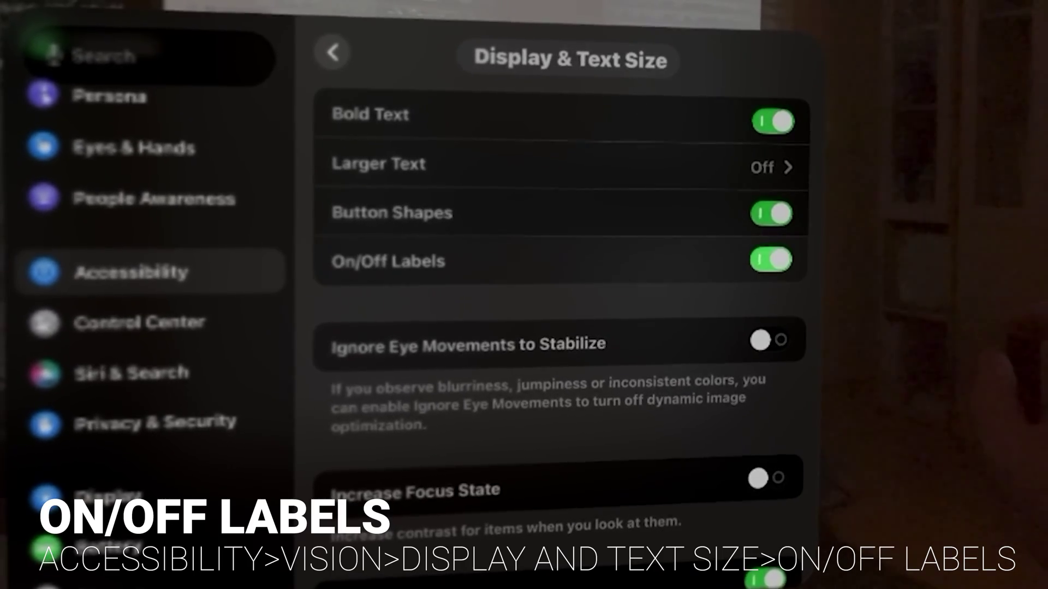
click(769, 259)
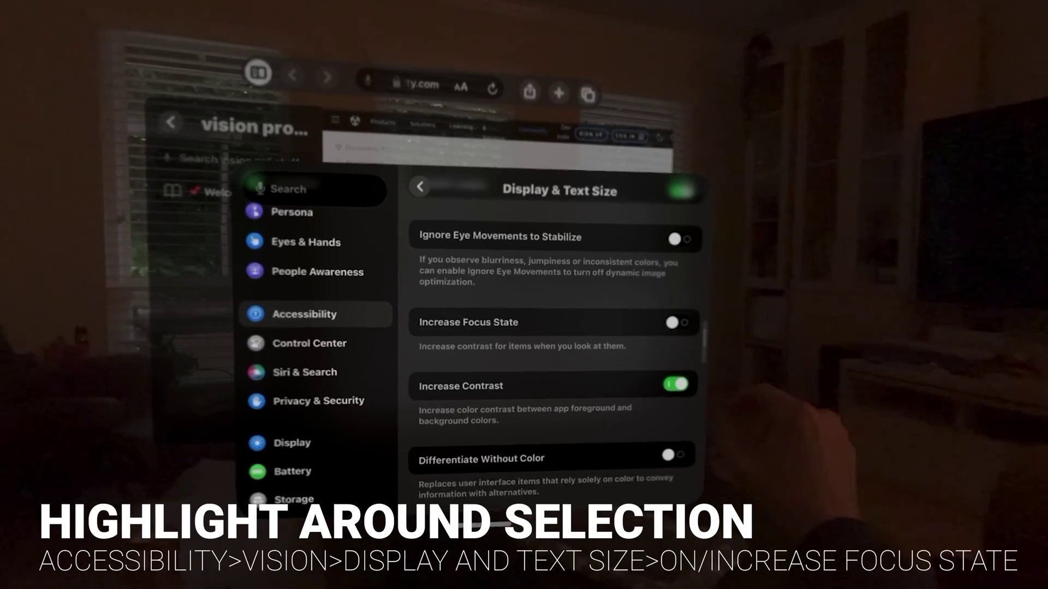
- Turn on Increase Focus State and Increase Contrast in the Display & Text Size settings
scroll(554, 349, down, 3)
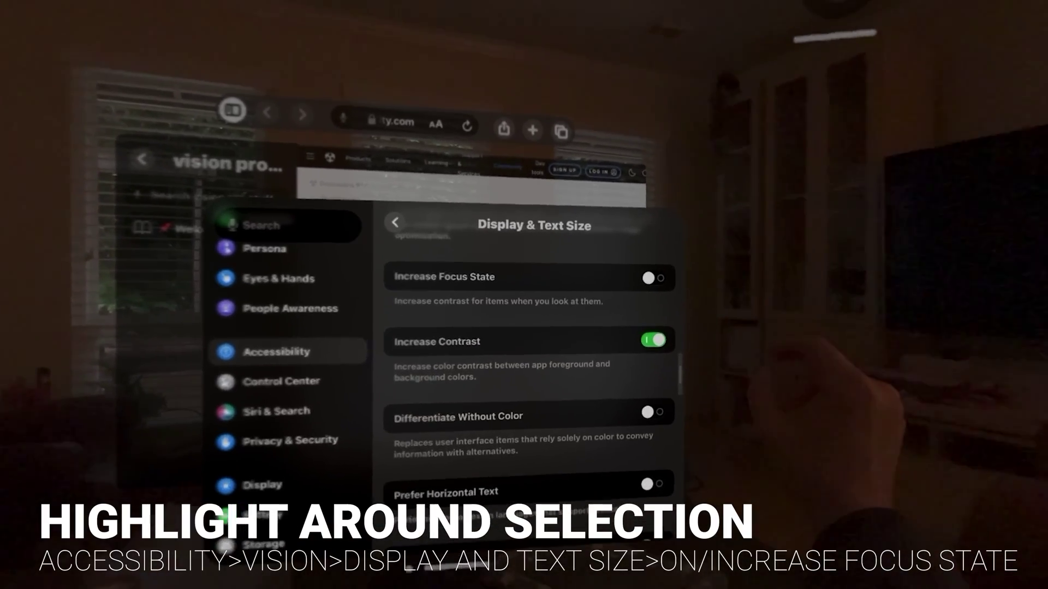
click(631, 278)
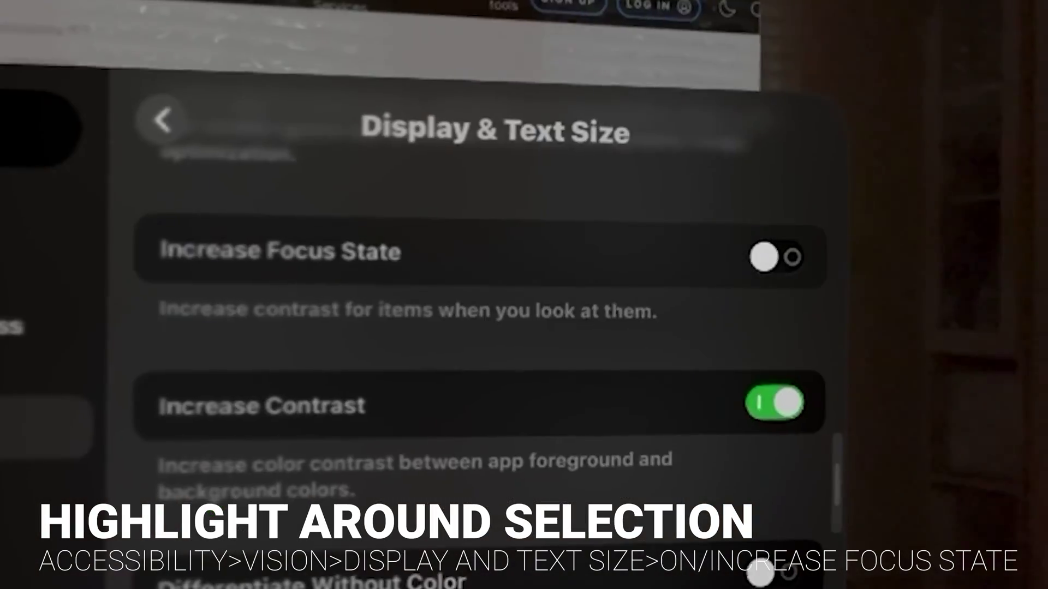
click(644, 267)
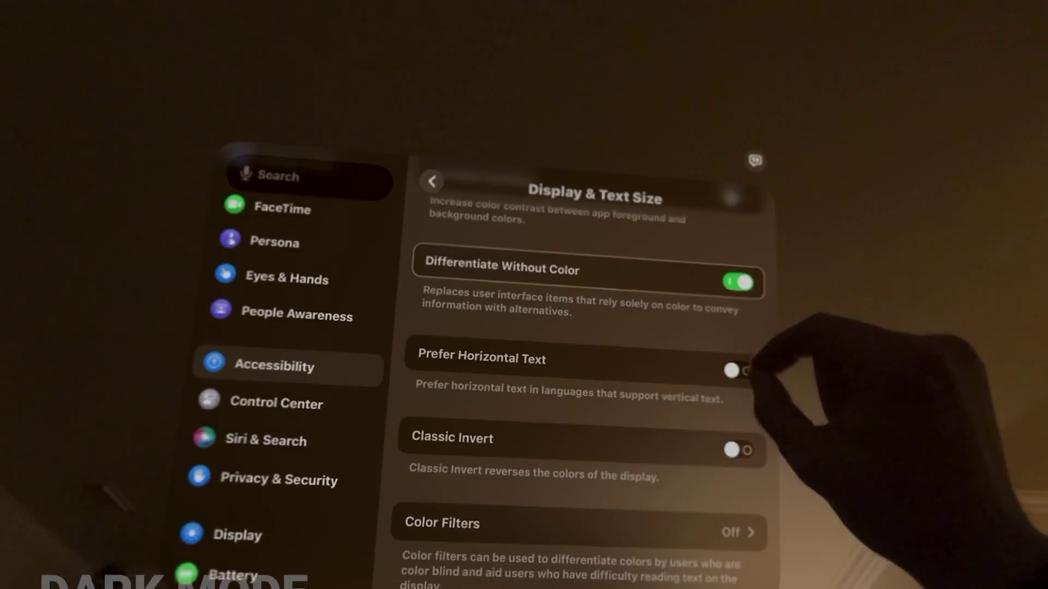
scroll(589, 382, down, 2)
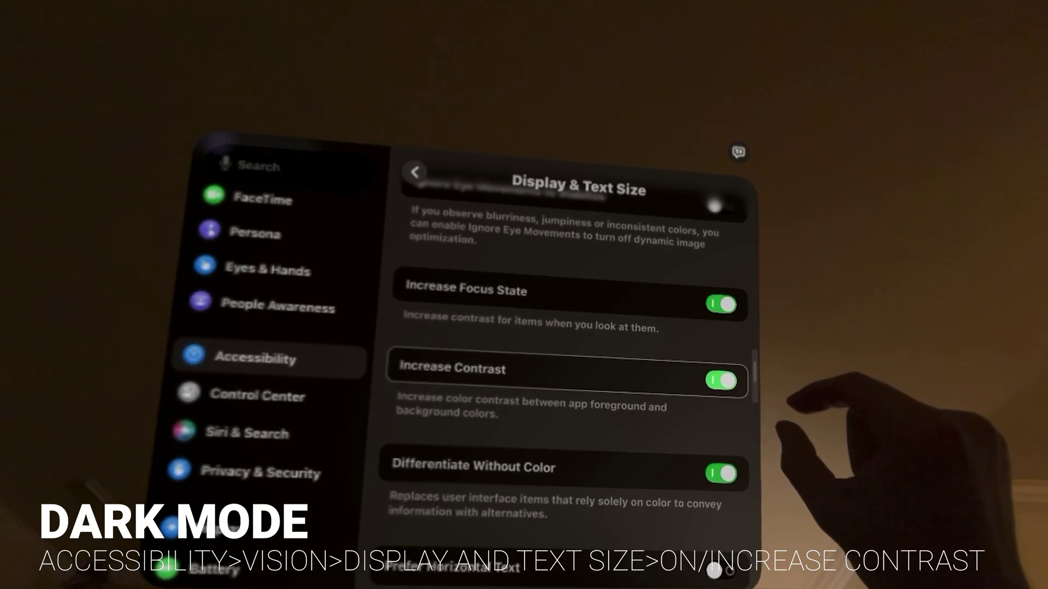
click(721, 380)
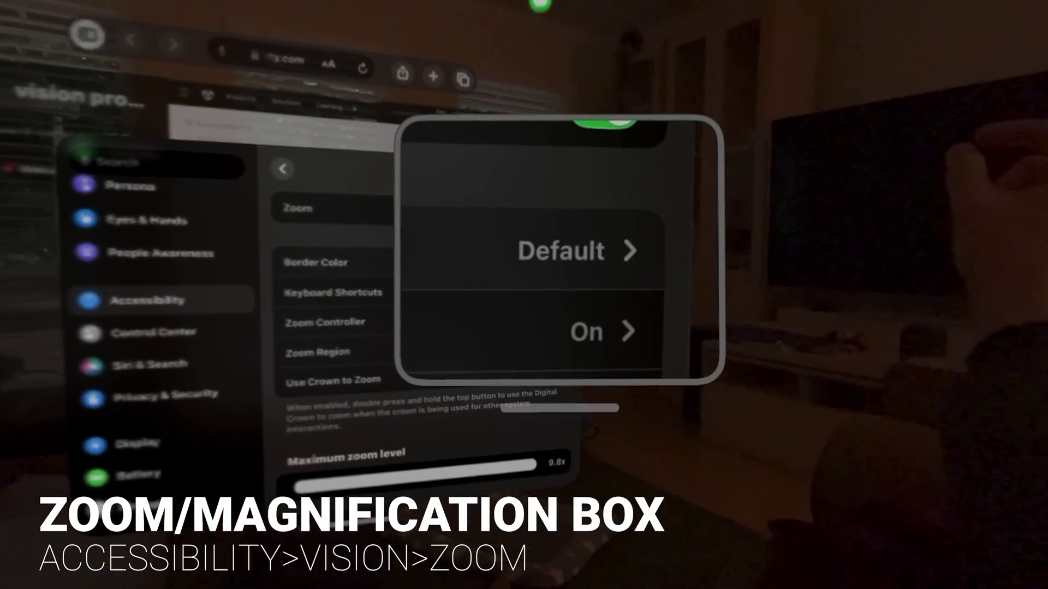
- Try different border colors for the Zoom window, including green, and leave the border set to Orange
click(318, 266)
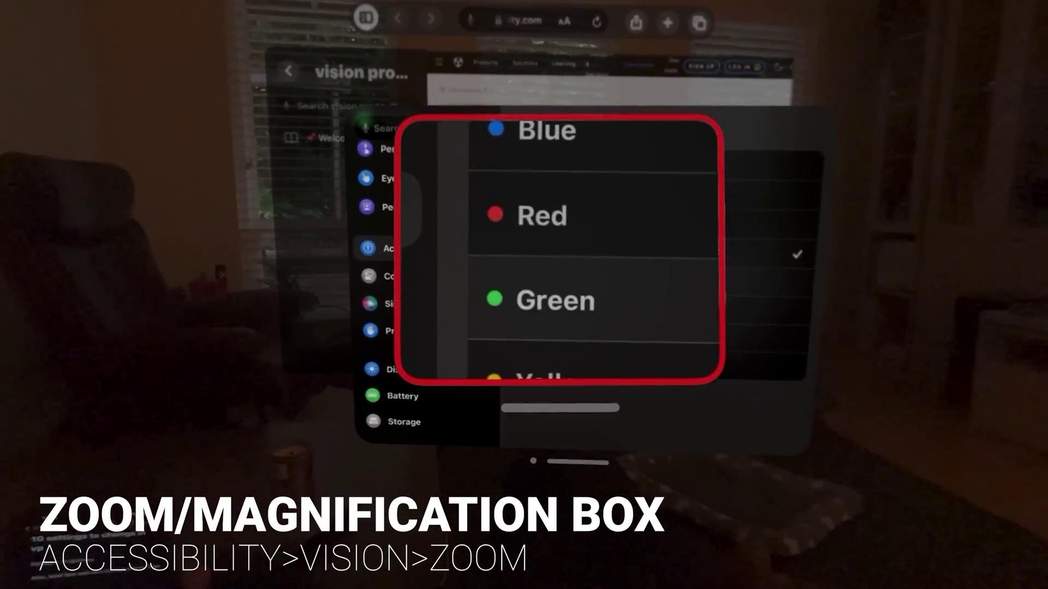
click(551, 269)
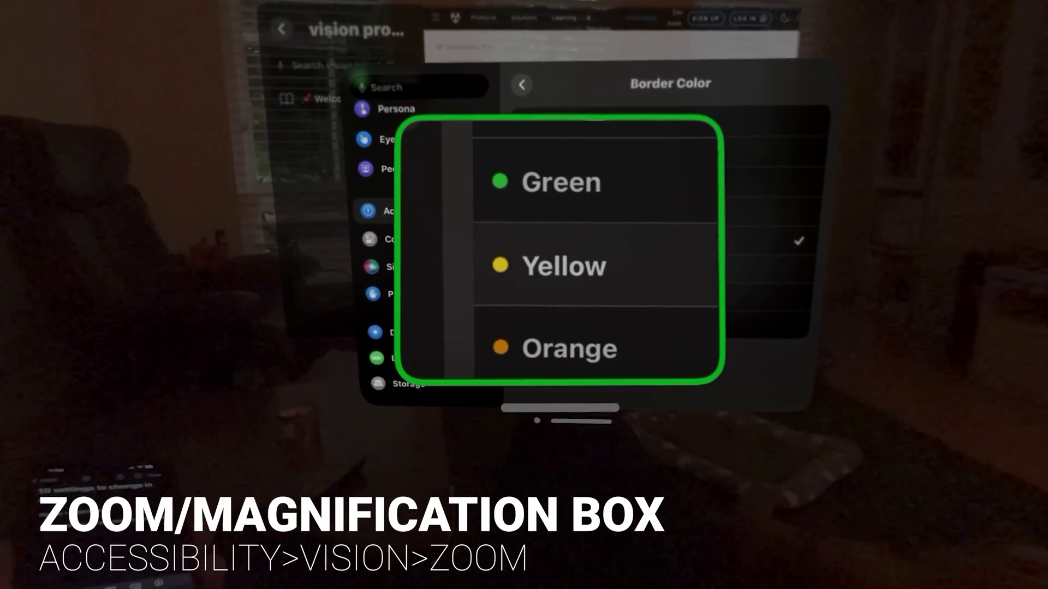
click(560, 271)
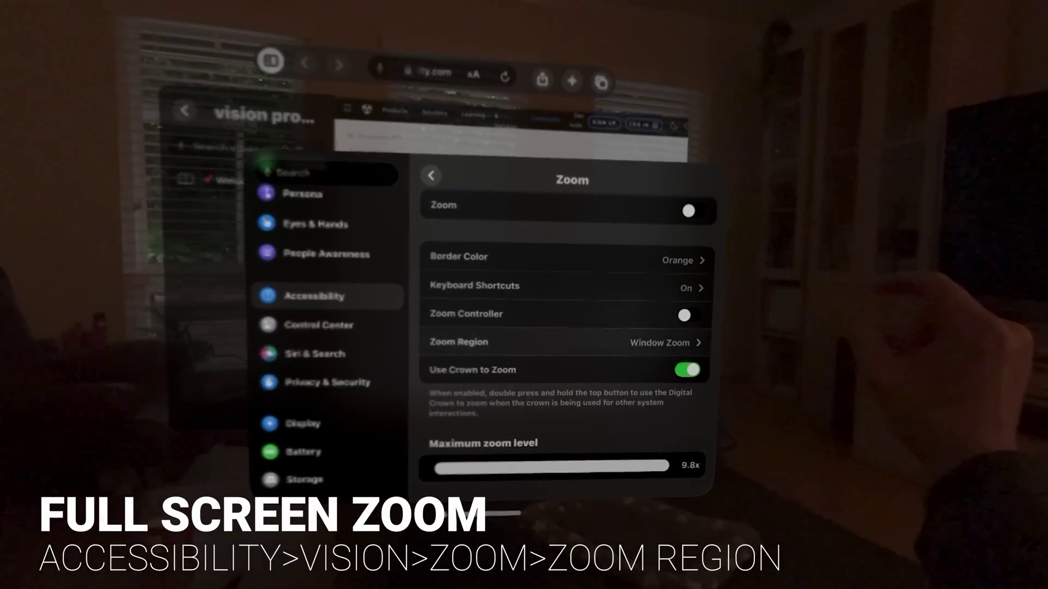
- Set the Zoom Region to Full Screen Zoom
click(562, 342)
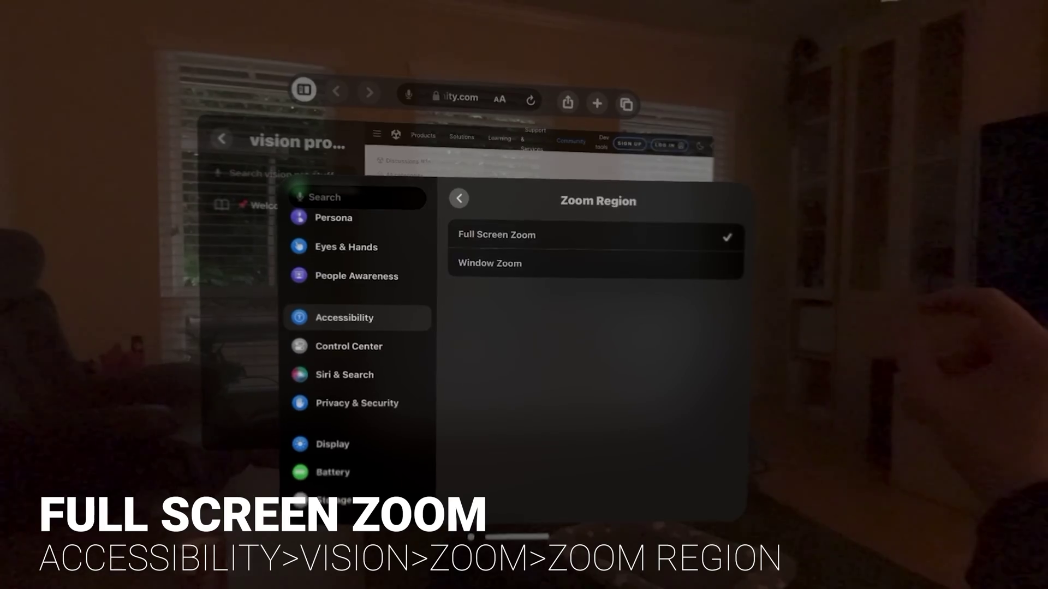
click(688, 242)
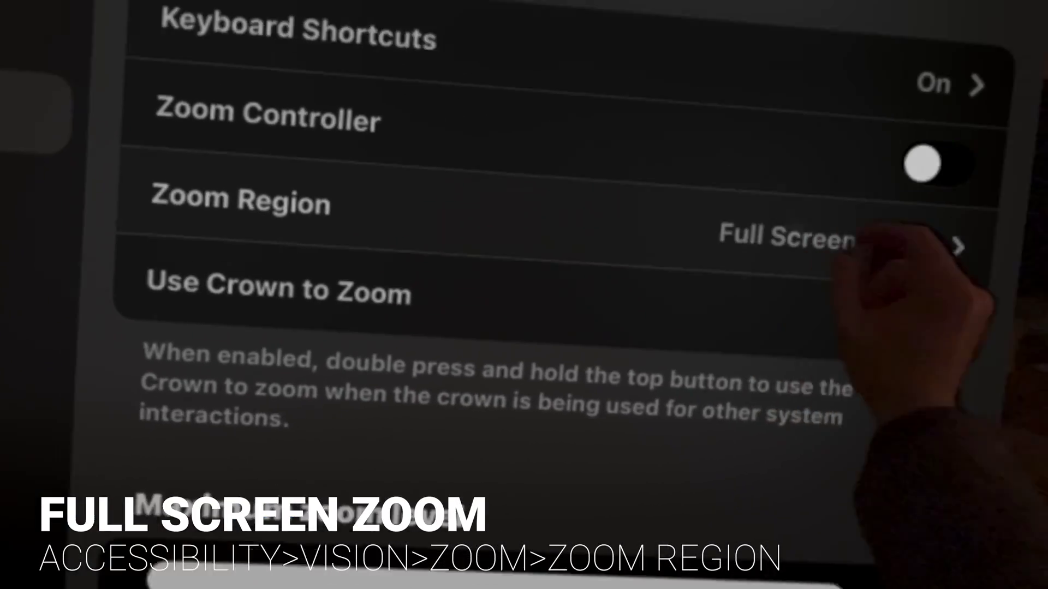
click(605, 334)
- Scroll down Unity's visionOS Community Space web page hands-free with Dwell Control
click(103, 101)
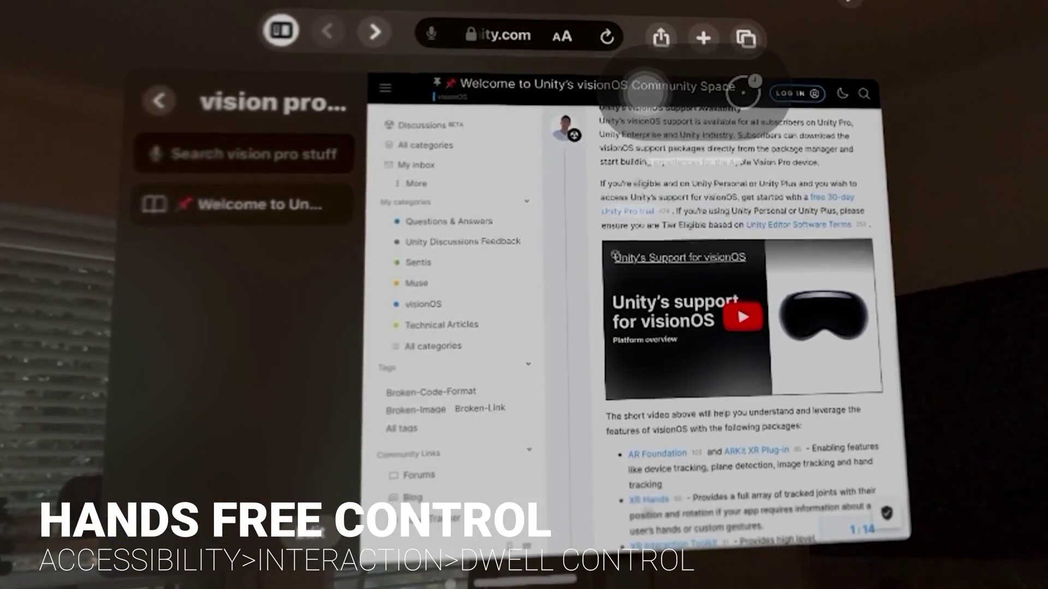
scroll(638, 184, down, 5)
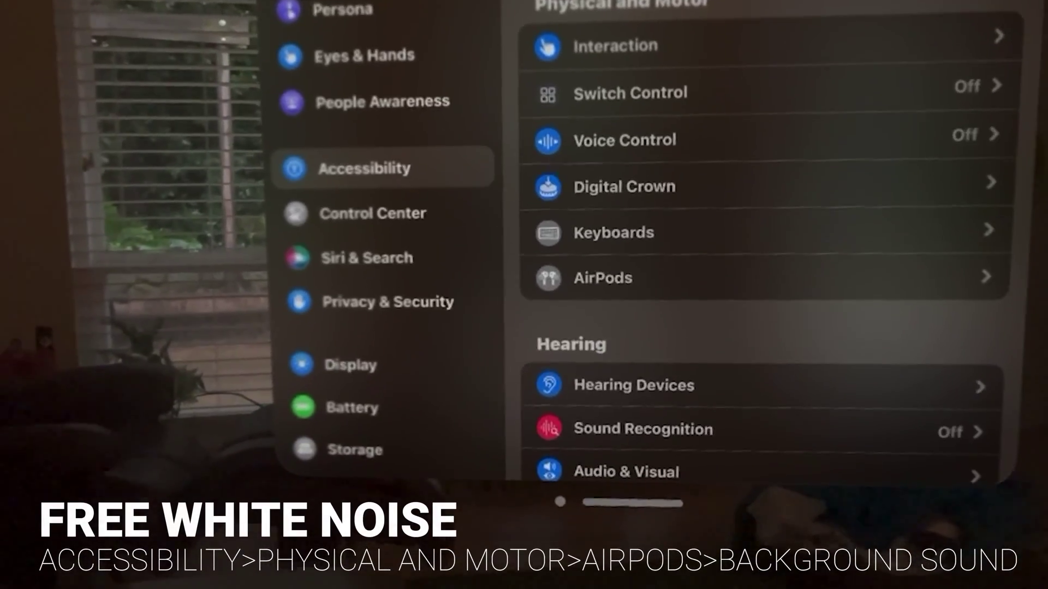
- Open the AirPods Pro accessibility options and go on to their Audio Accessibility Settings
click(604, 278)
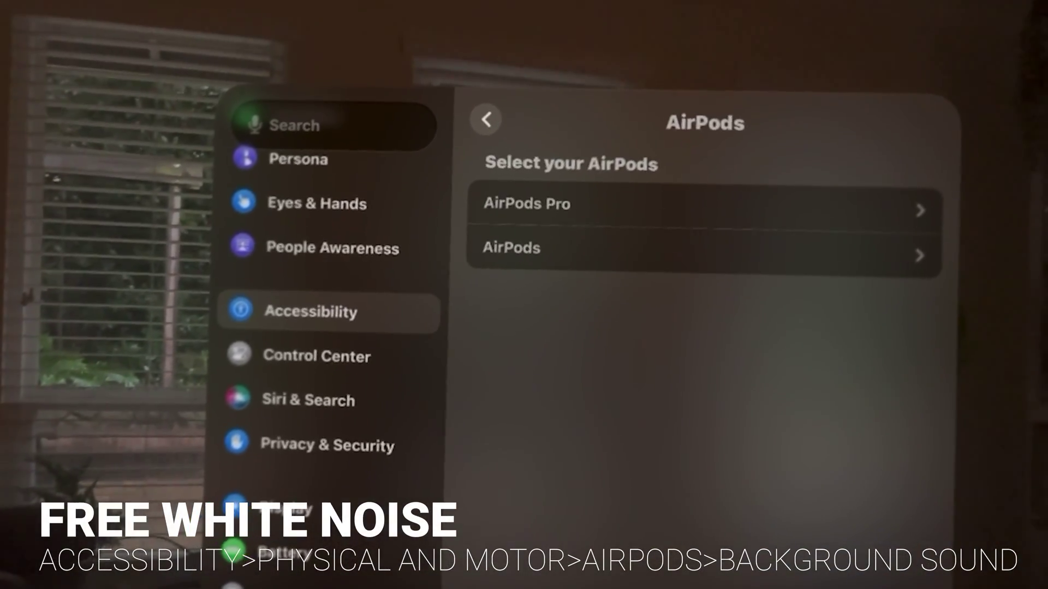
click(529, 195)
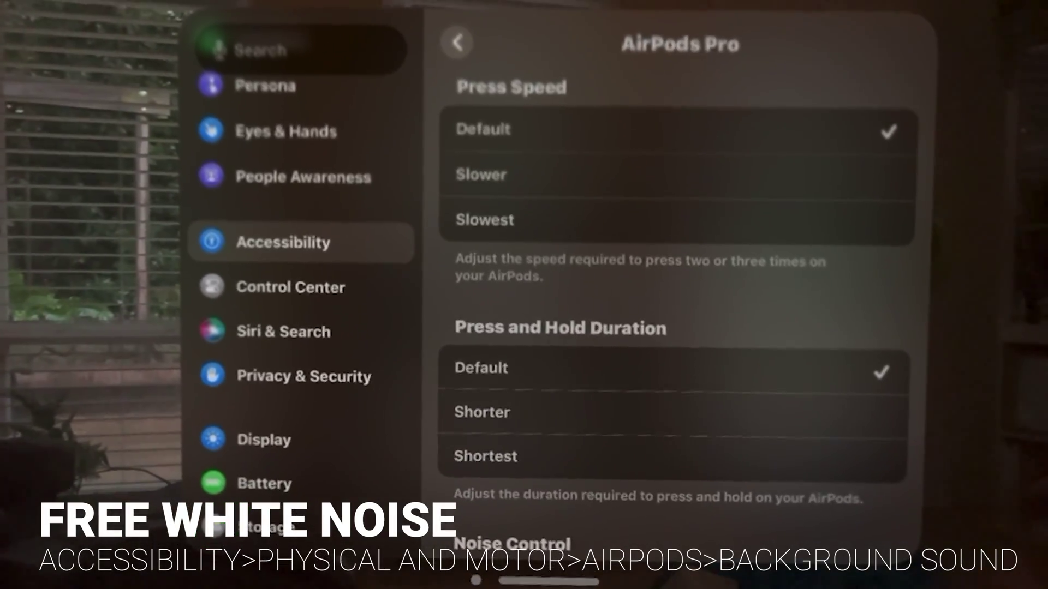
scroll(674, 300, down, 5)
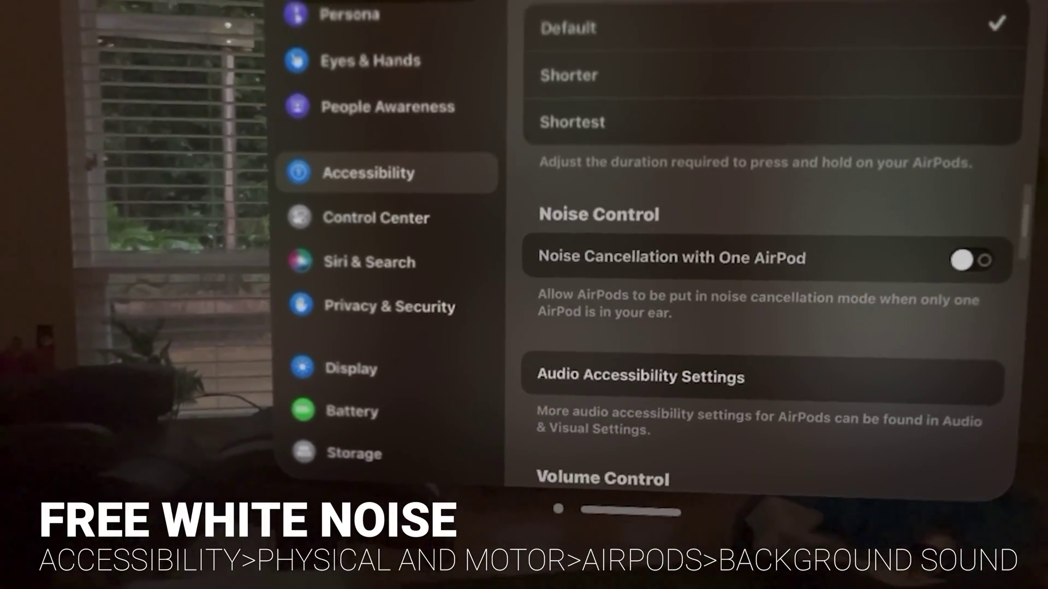
click(631, 372)
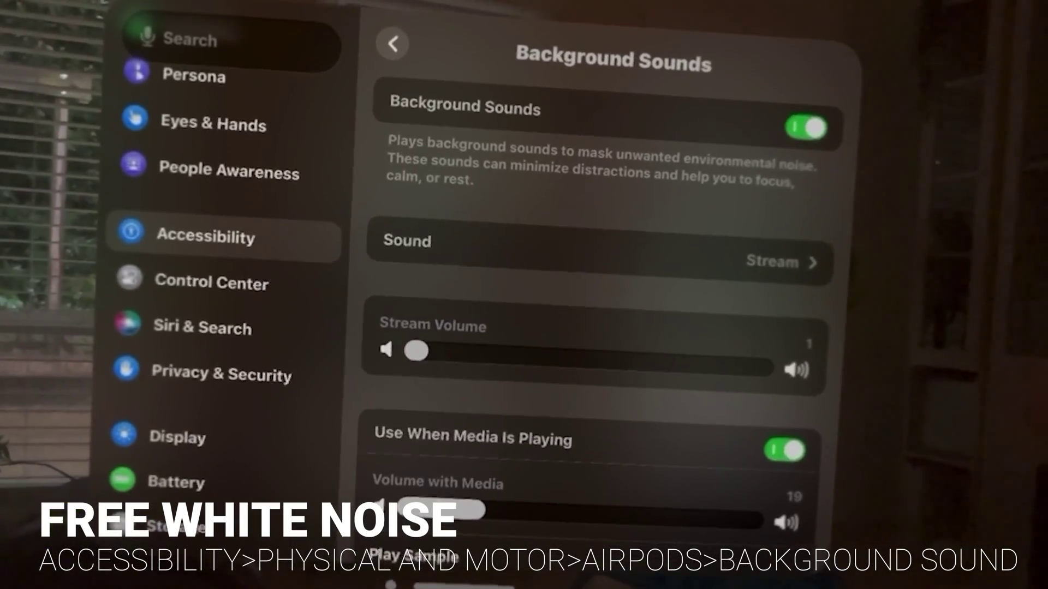
- Choose Ocean as the sound for Background Sounds
click(600, 249)
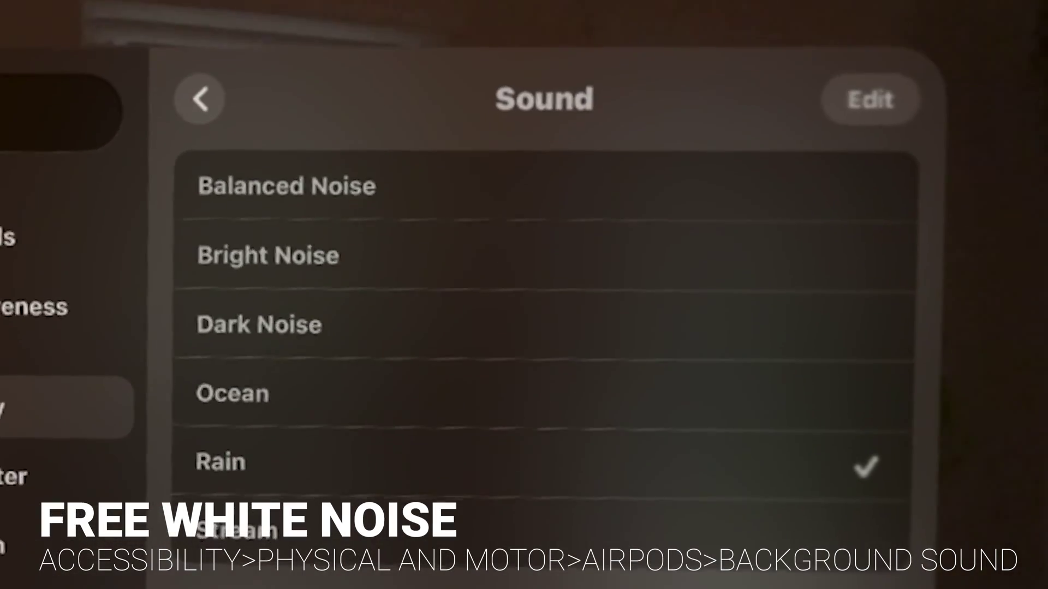
click(432, 393)
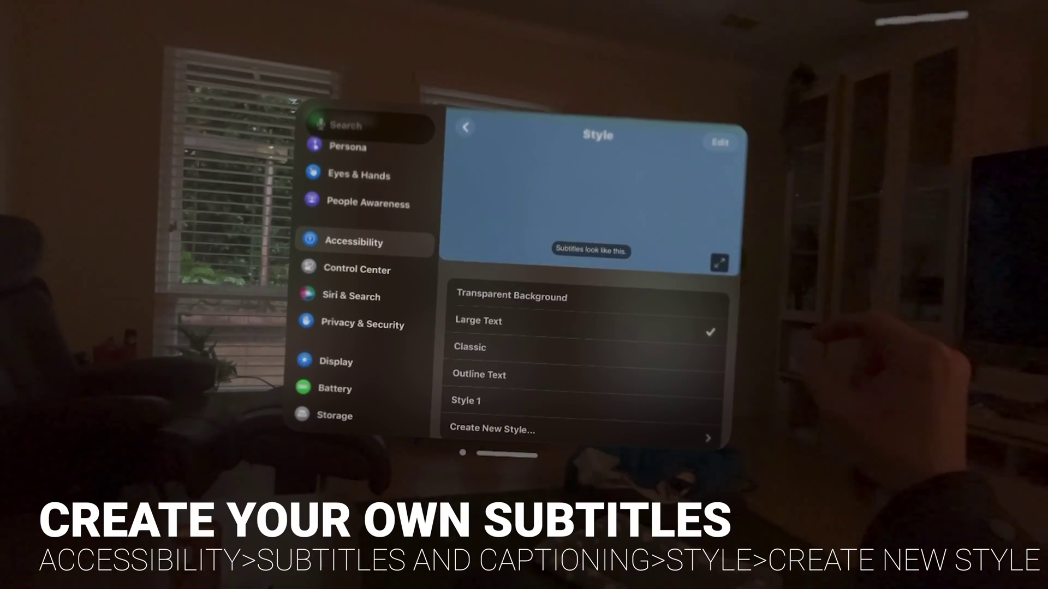
- Select the Outline Text subtitle style, and create a new subtitle style with Iowan as its font
click(582, 375)
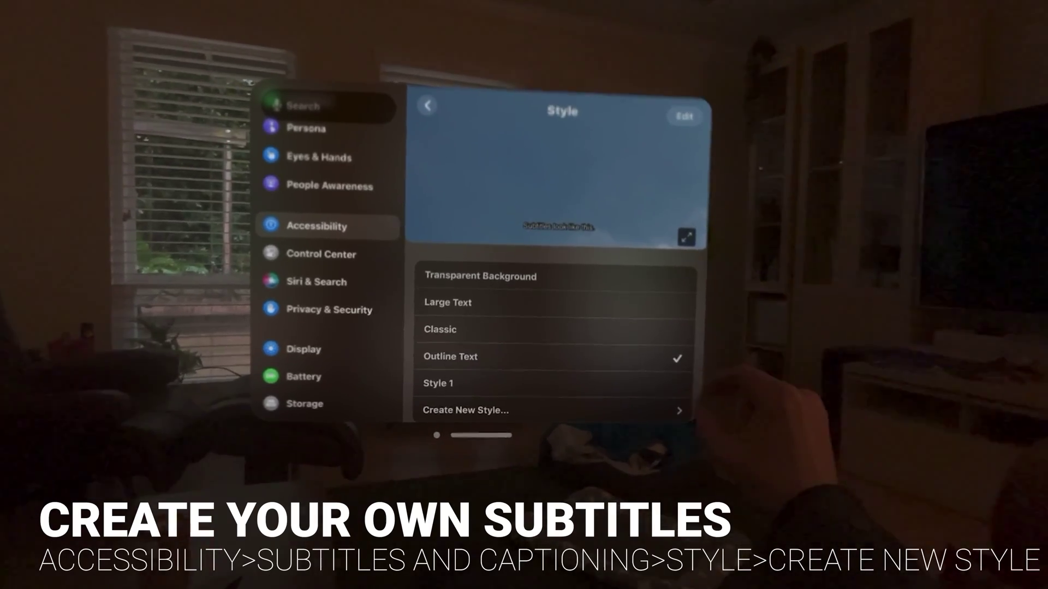
click(489, 419)
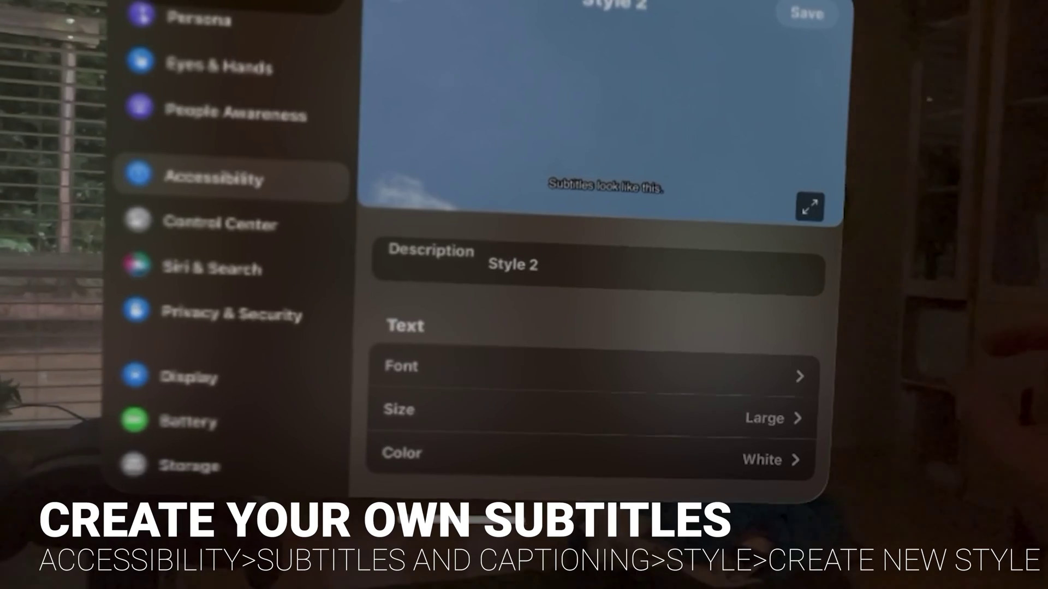
click(558, 347)
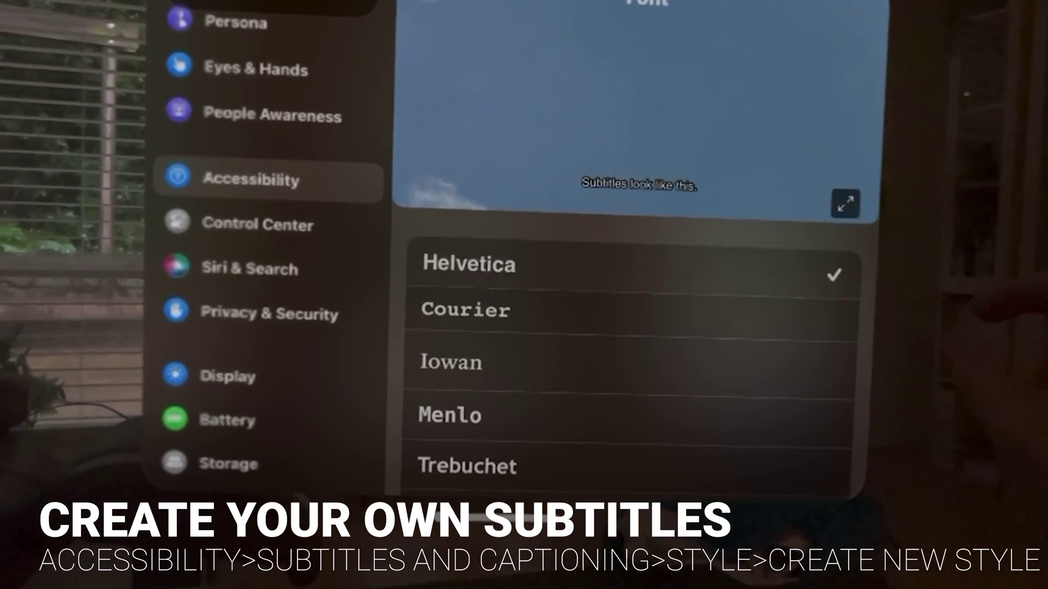
click(545, 361)
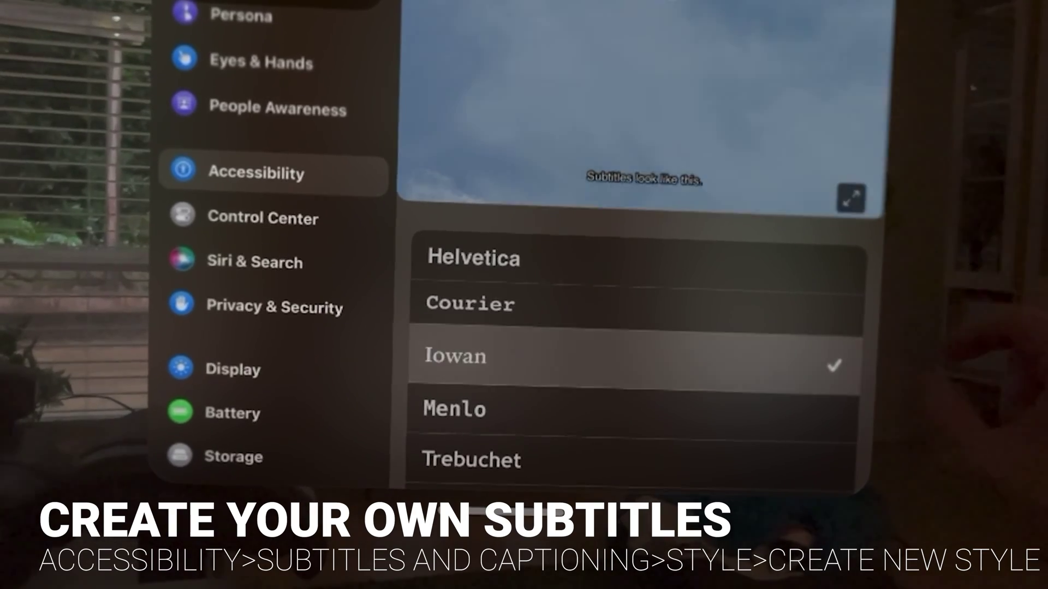
- Look through the available subtitle fonts, the Video Override option and the additional typefaces offered by Add Font
scroll(636, 355, down, 4)
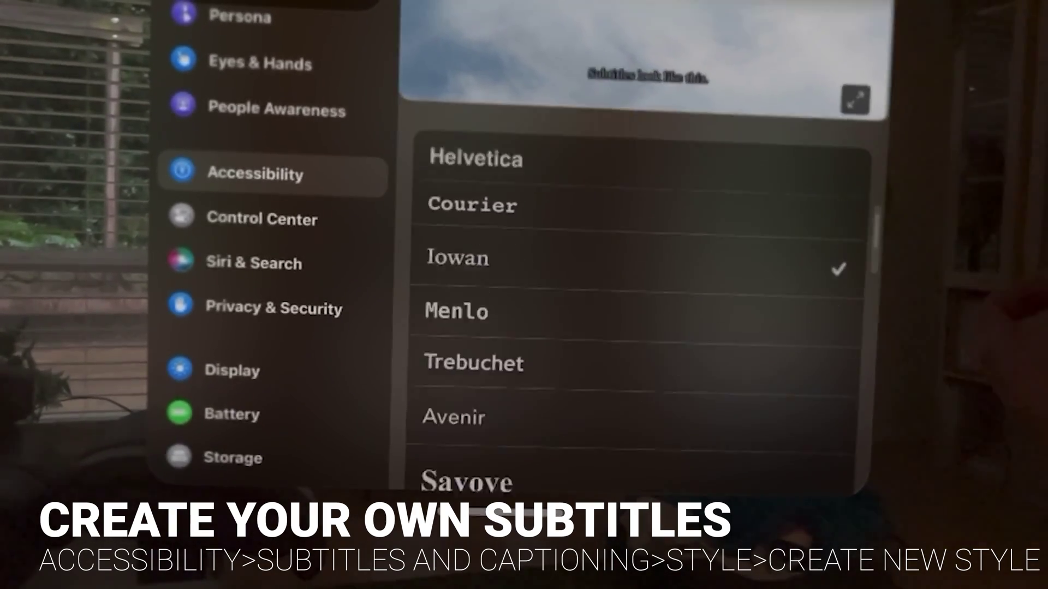
scroll(644, 273, down, 5)
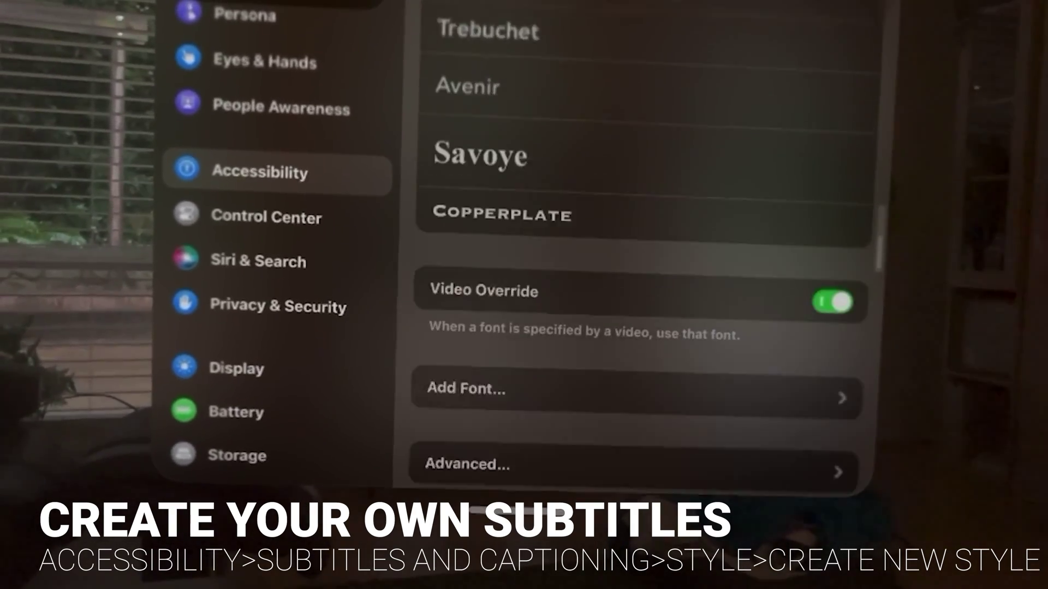
scroll(644, 273, up, 2)
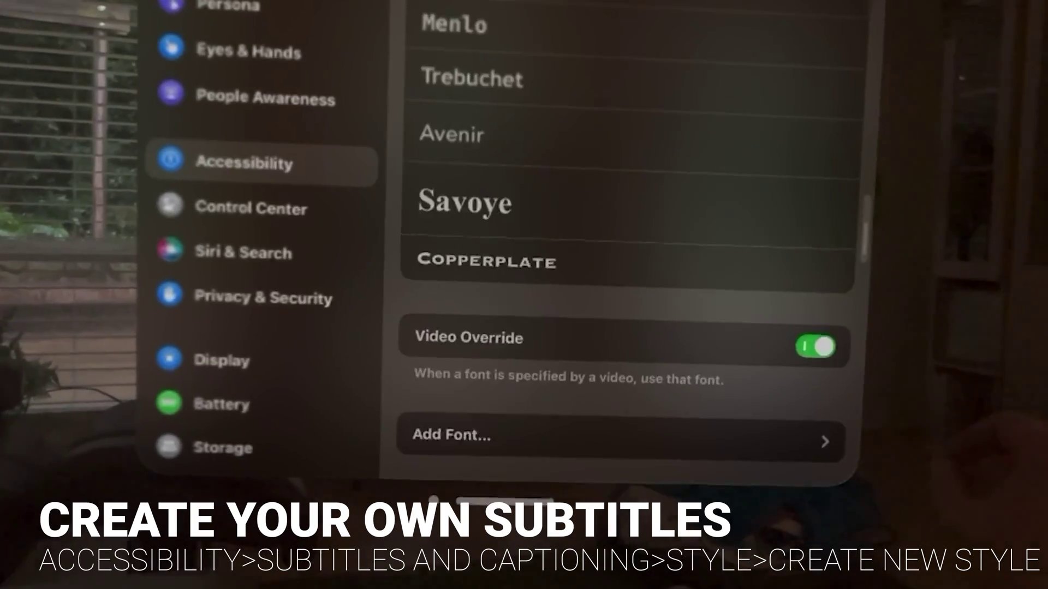
scroll(644, 273, down, 3)
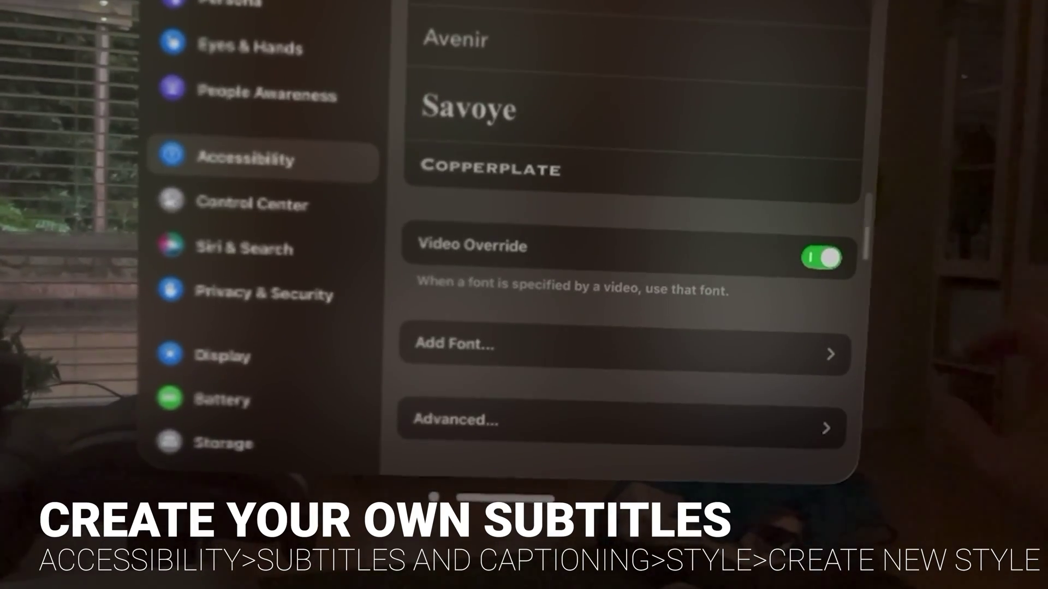
click(622, 348)
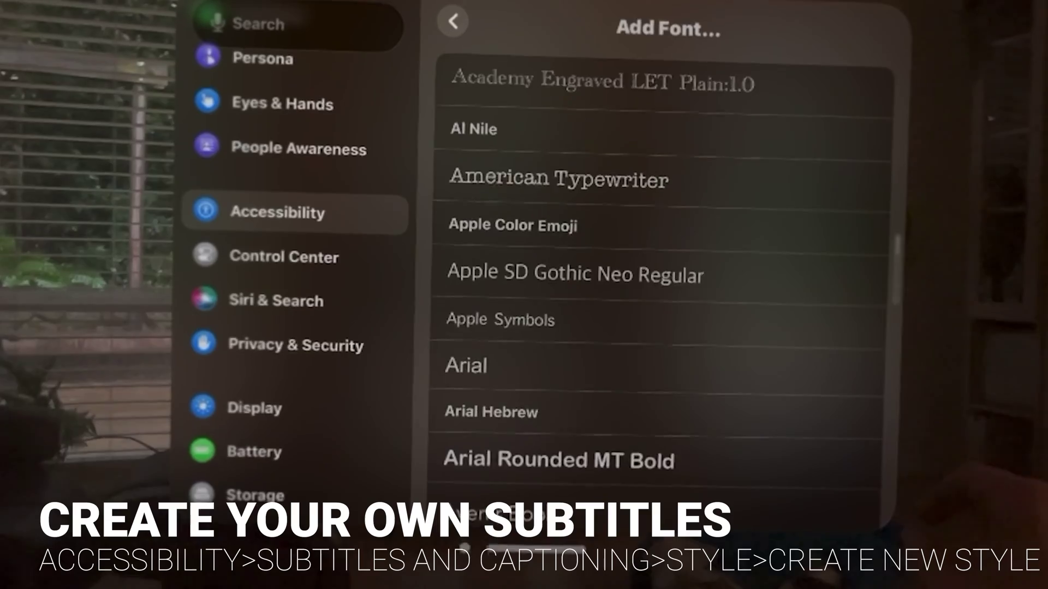
scroll(644, 273, down, 1)
scroll(660, 306, down, 5)
scroll(666, 305, down, 10)
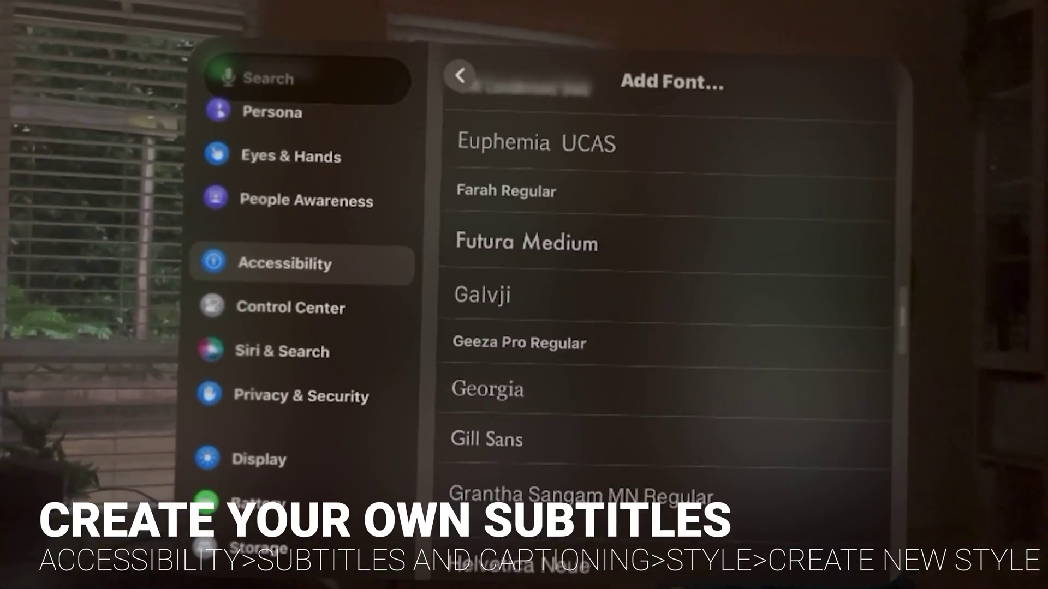
scroll(666, 305, down, 1)
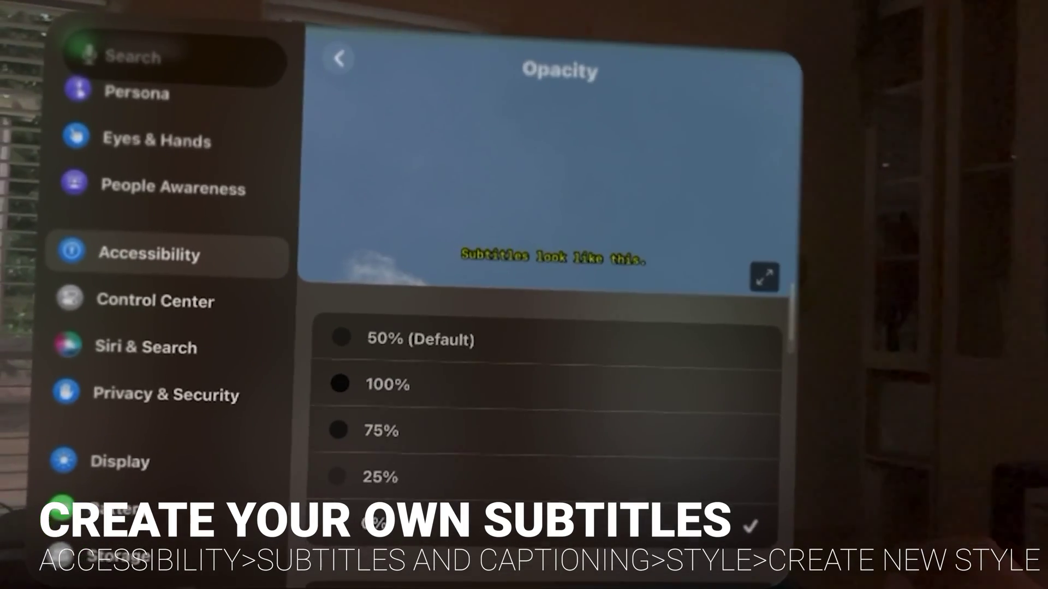
- Set the new style's opacity to 25% and try the Raised, Depressed and Uniform text edge styles
click(546, 480)
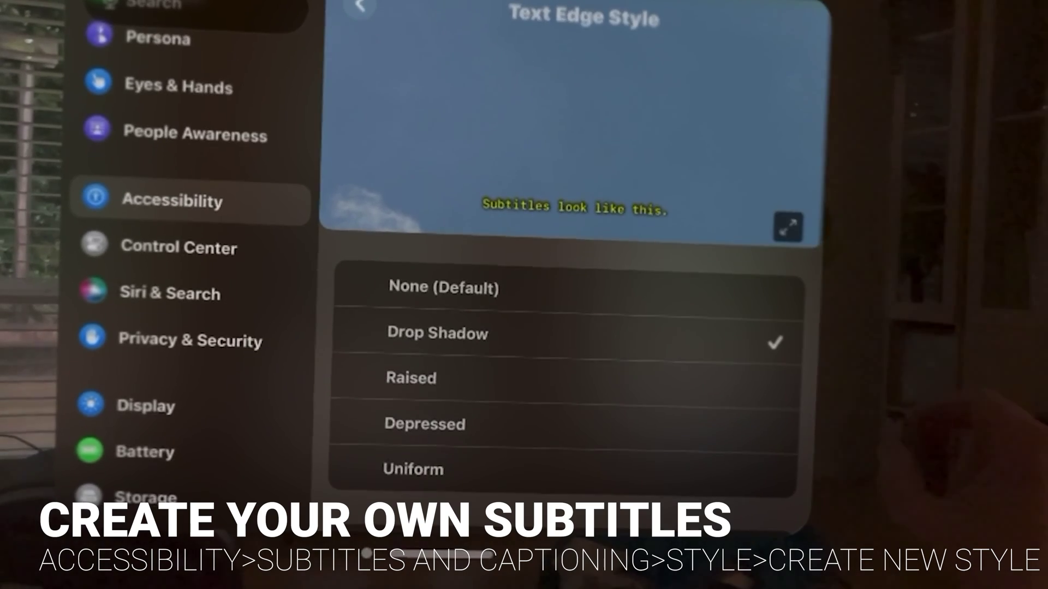
click(565, 381)
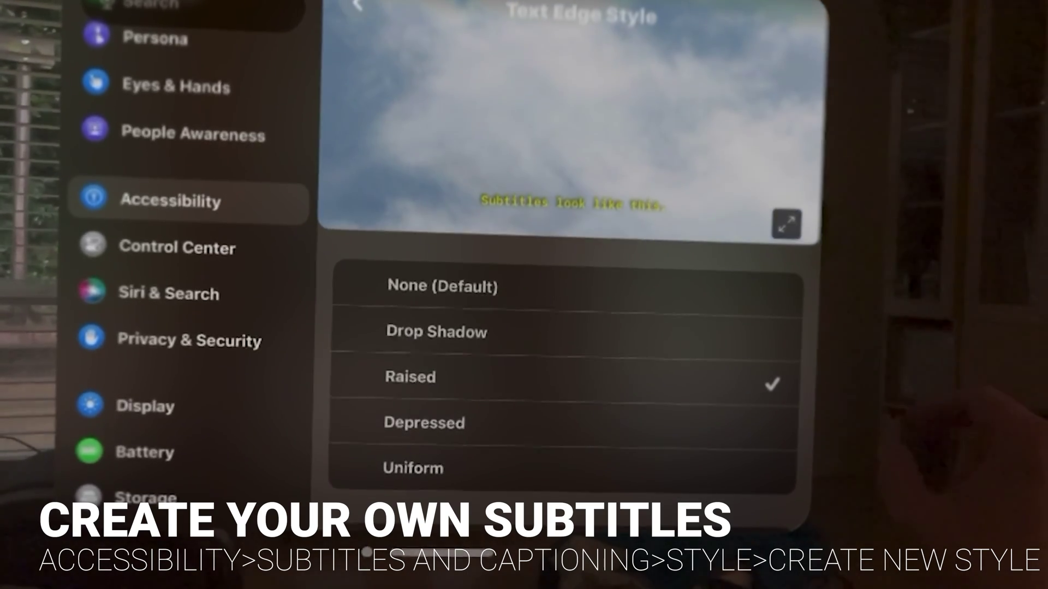
click(564, 425)
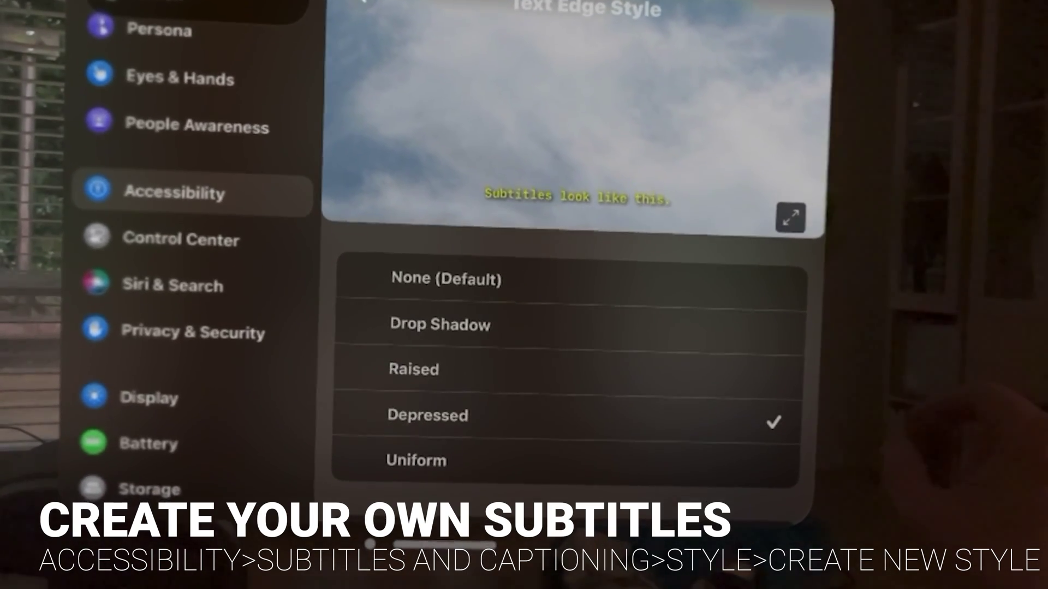
click(416, 458)
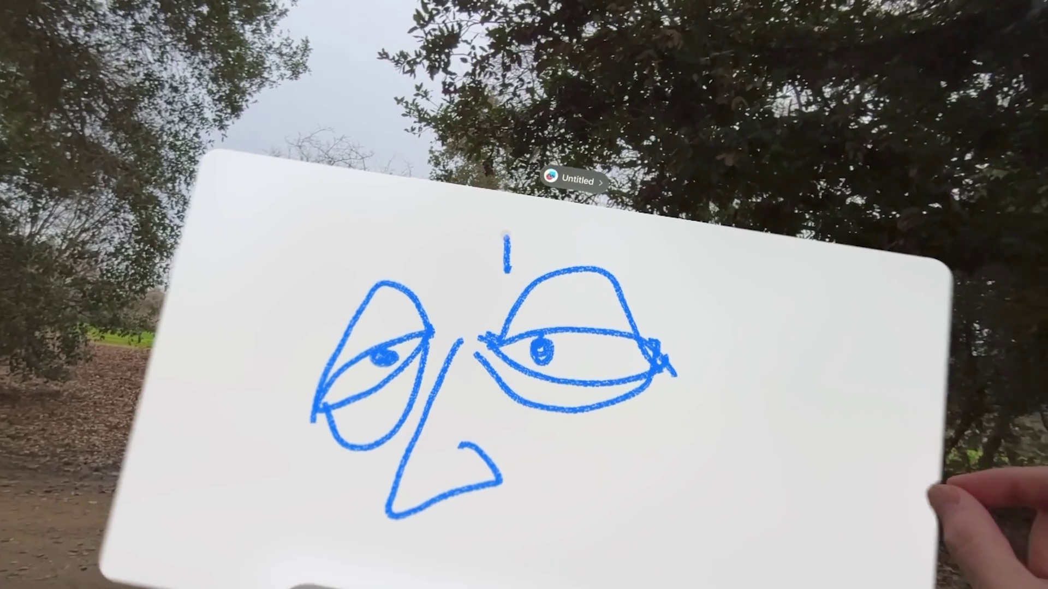
- Draw a blue arched eyebrow above the larger eye of the face sketched on the Freeform board
mouse_move(503, 234)
mouse_down()
mouse_move(561, 227)
mouse_move(654, 268)
mouse_up()
mouse_move(538, 263)
mouse_down()
mouse_move(473, 250)
mouse_move(491, 219)
mouse_move(641, 276)
mouse_up()
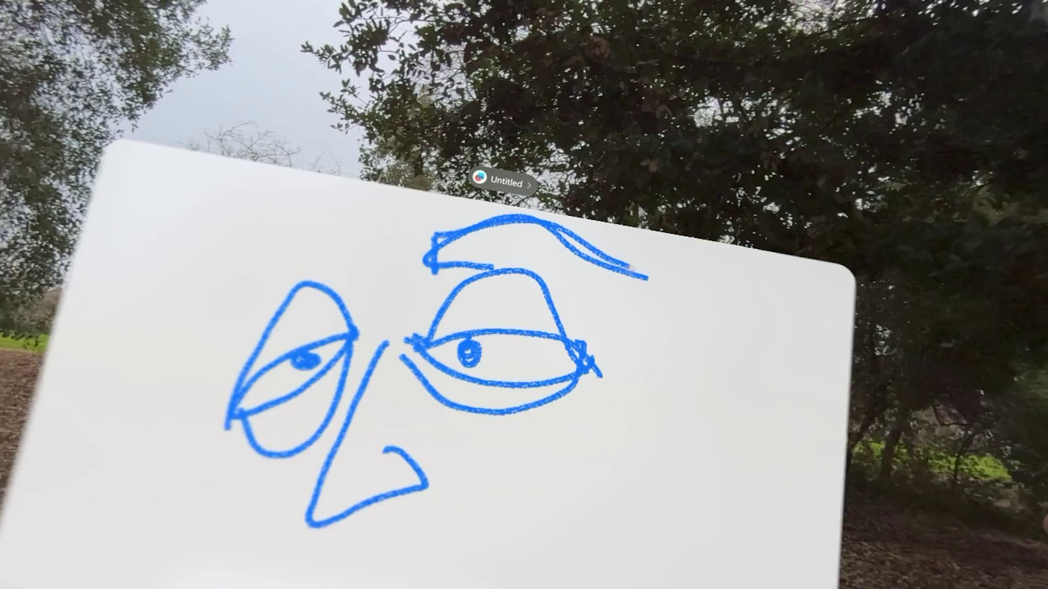